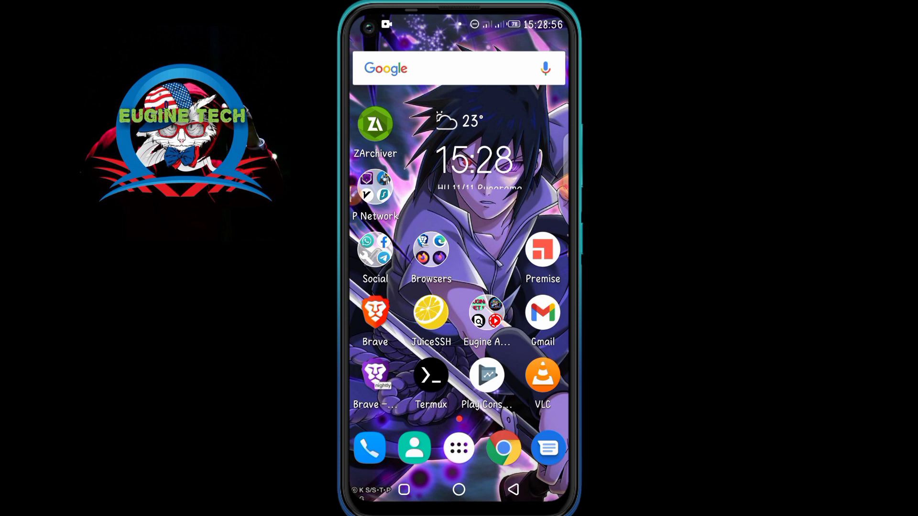
Check the clock in the pulled-down notification shade, close it, and open the app search panel.
left_click_drag(459, 22, 458, 286)
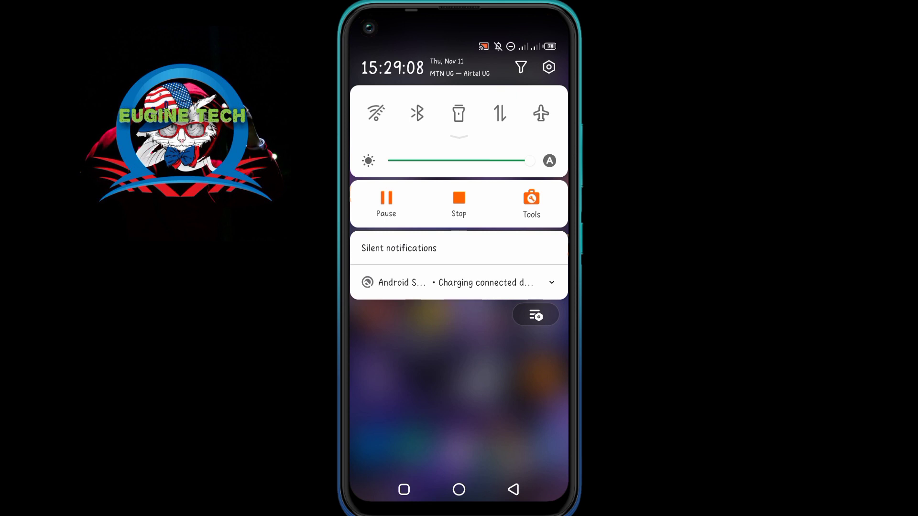
key("Escape")
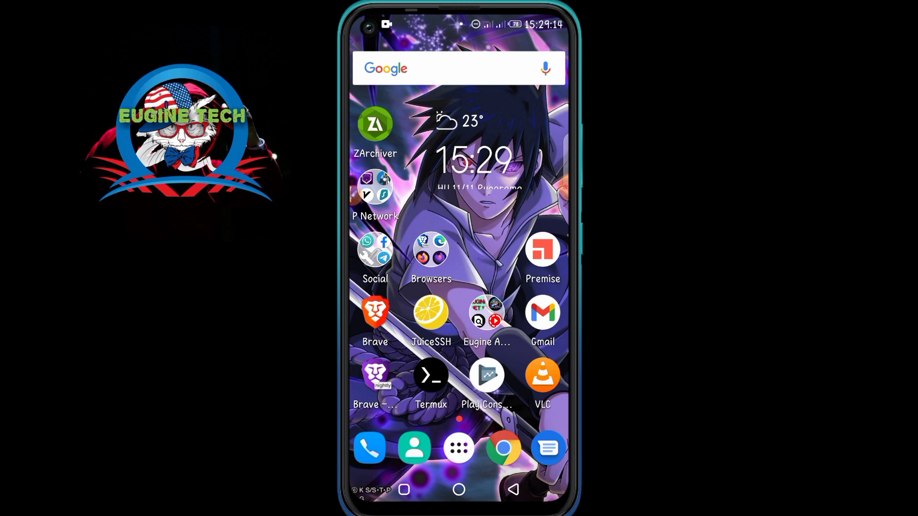
left_click_drag(459, 335, 459, 143)
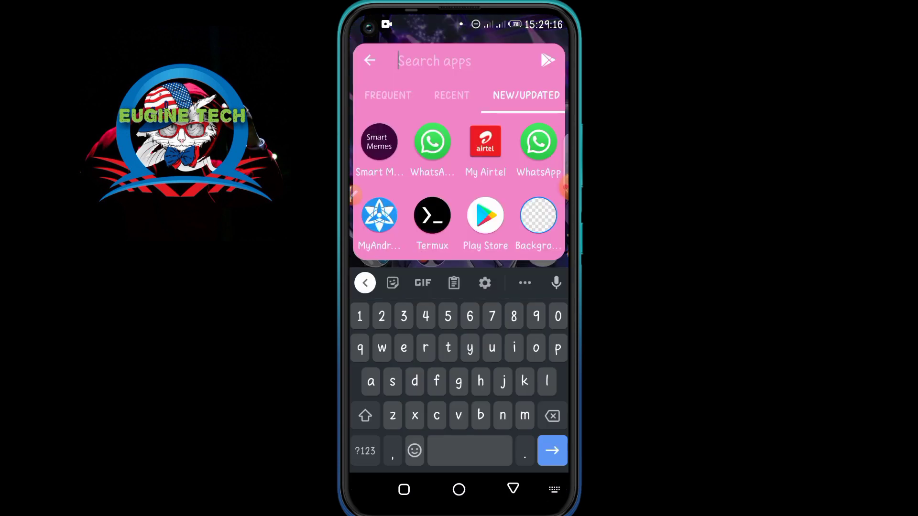
Turn on mobile data in quick settings and choose which SIM card provides data.
left_click_drag(458, 19, 459, 335)
left_click(500, 114)
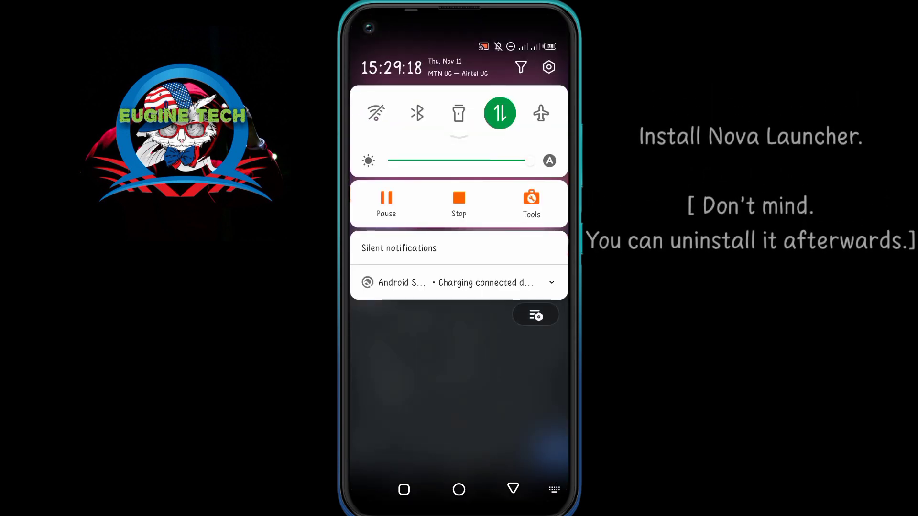
left_click_drag(458, 138, 459, 239)
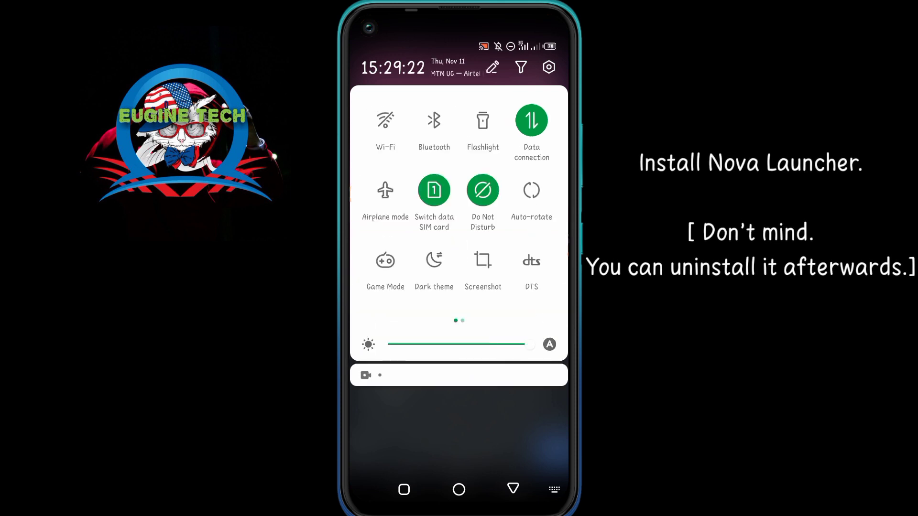
left_click(434, 190)
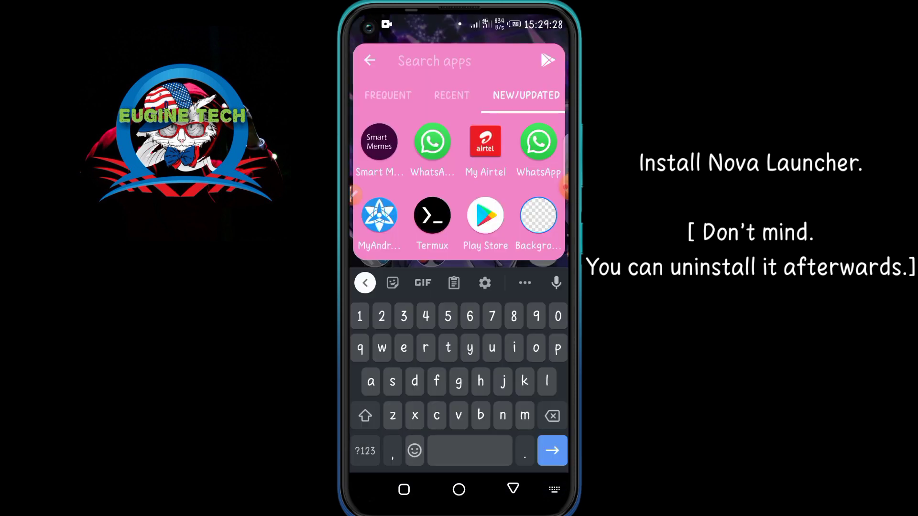
Search the Play Store for 'nova launcher'.
type("nova")
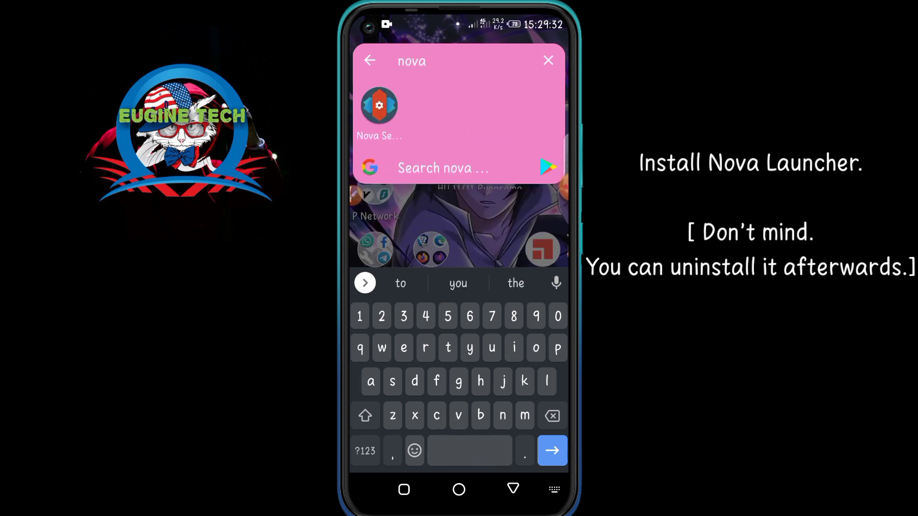
type(" lau")
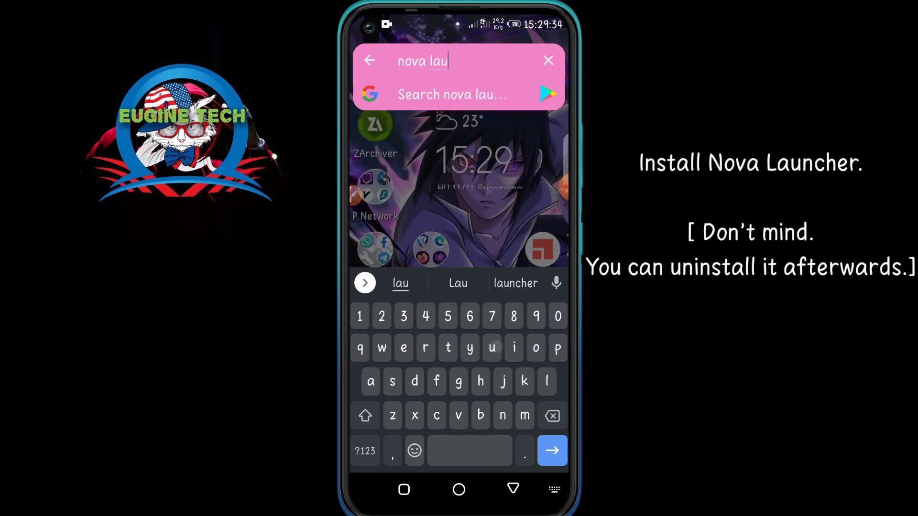
type("ncher")
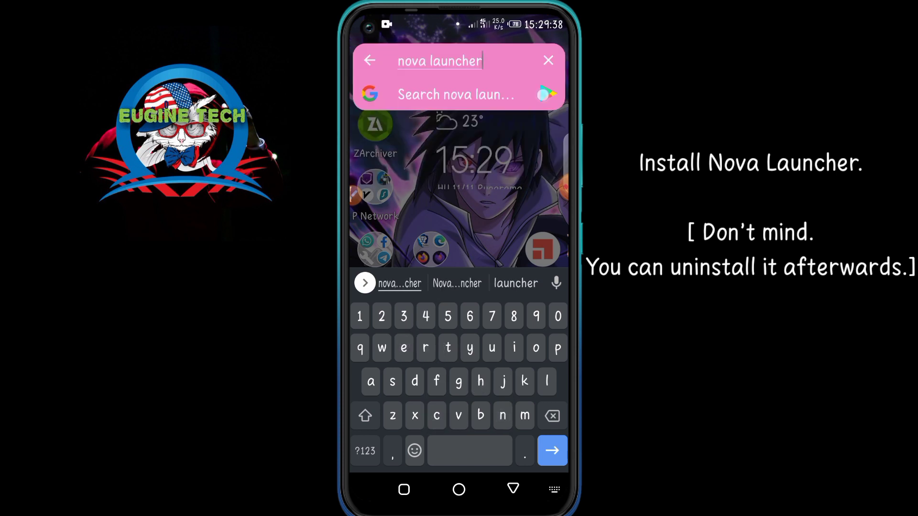
key("Escape")
left_click(548, 94)
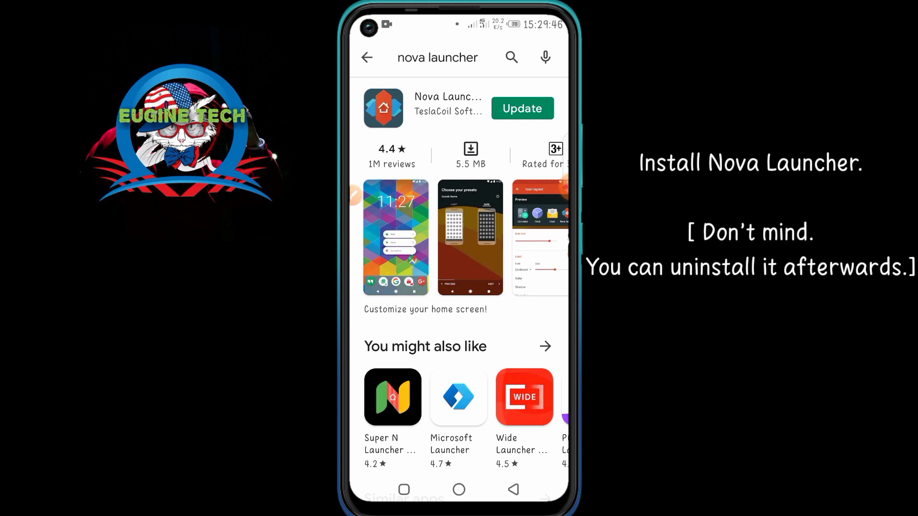
Browse the Nova Launcher listing's screenshots, then go back to the home screen.
left_click_drag(526, 239, 377, 239)
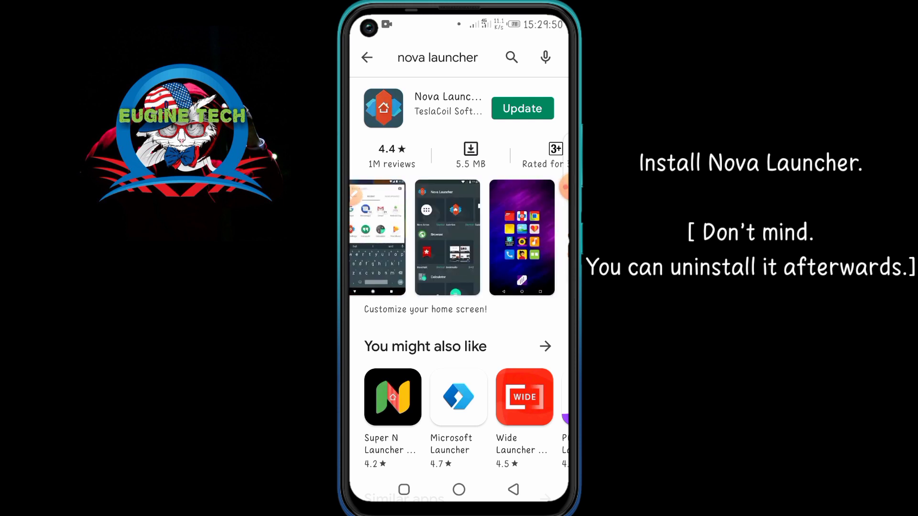
left_click_drag(549, 239, 368, 239)
left_click_drag(526, 421, 521, 469)
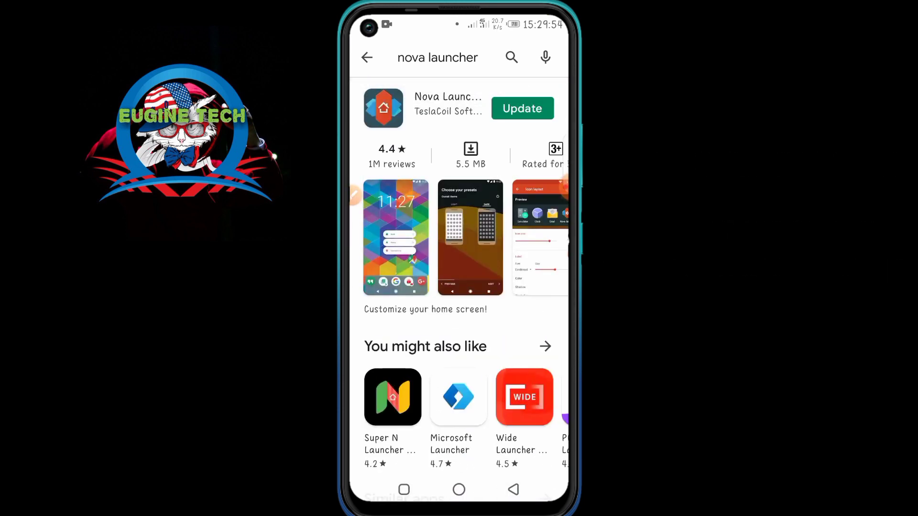
left_click(459, 489)
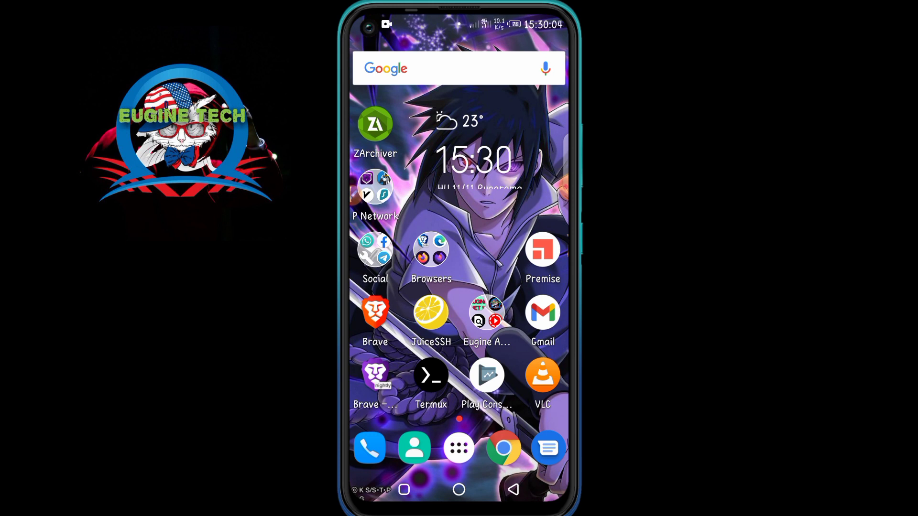
Drop Nova Launcher's Activities shortcut from the Widgets list onto the home screen.
left_click(483, 239)
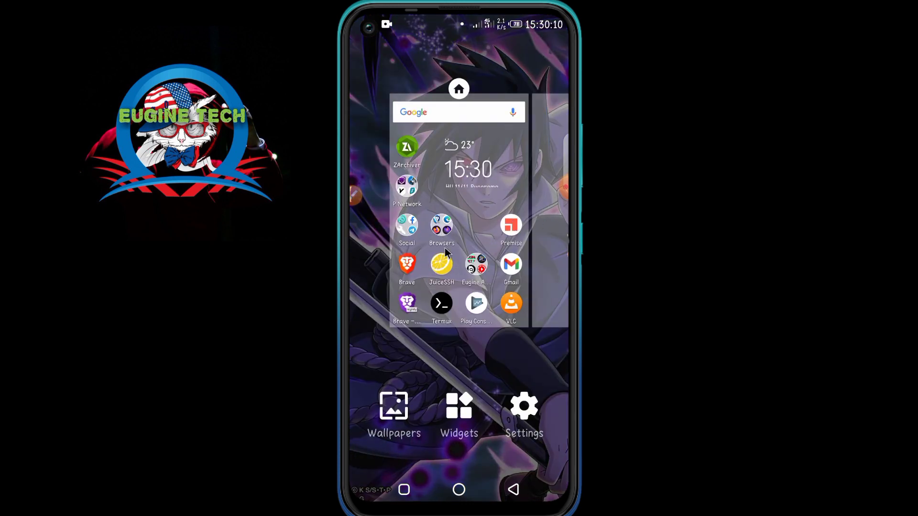
left_click(458, 412)
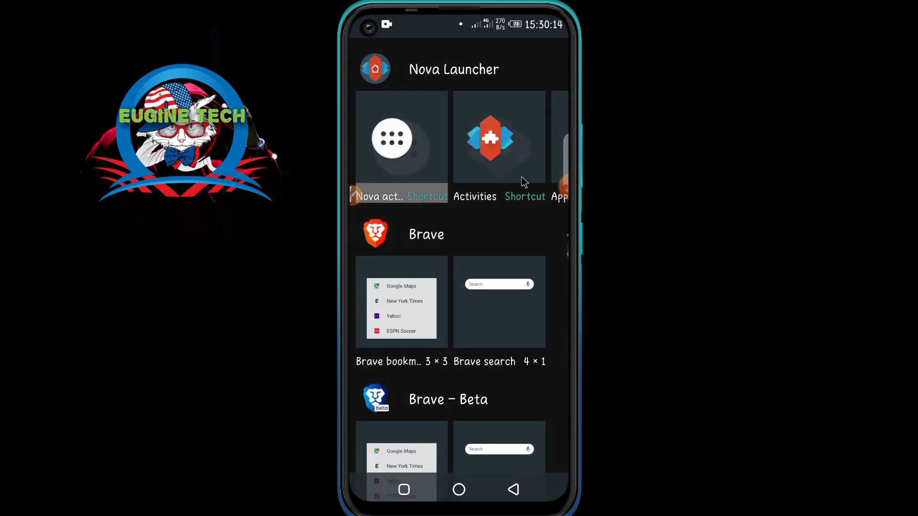
left_click(508, 159)
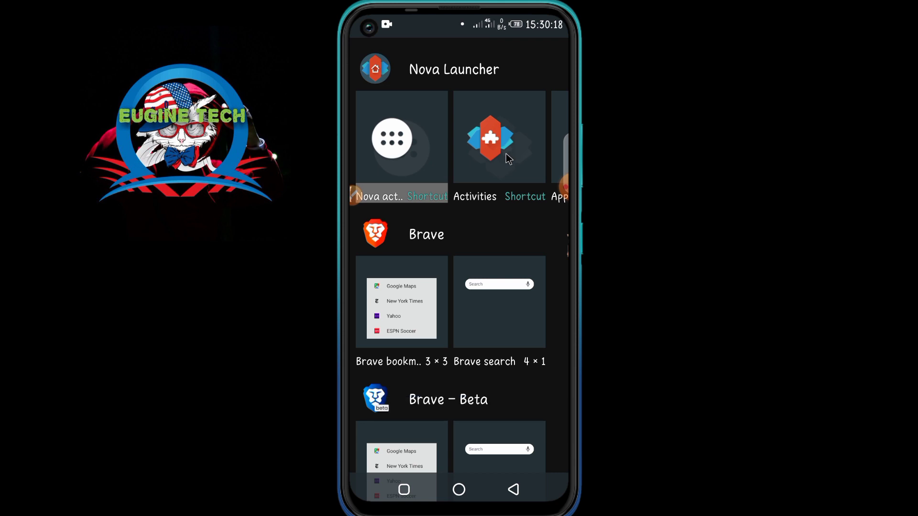
left_click(508, 159)
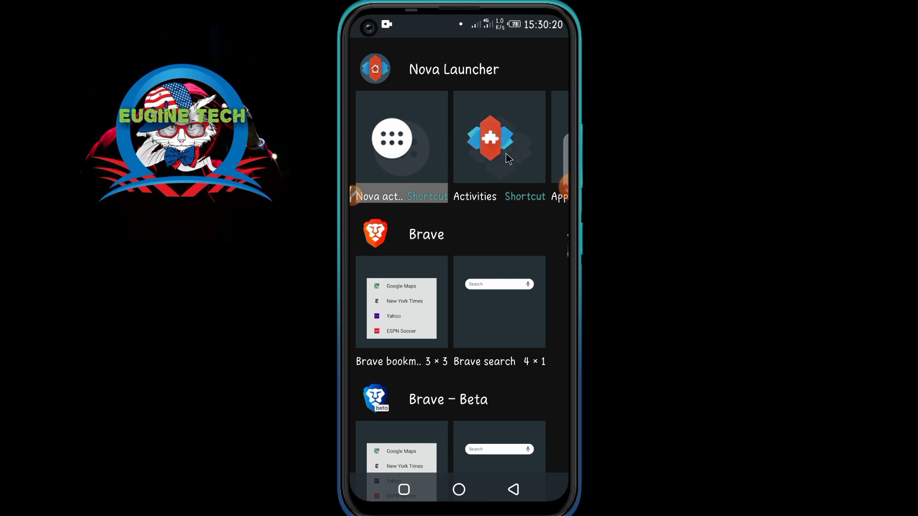
left_click_drag(508, 183, 500, 270)
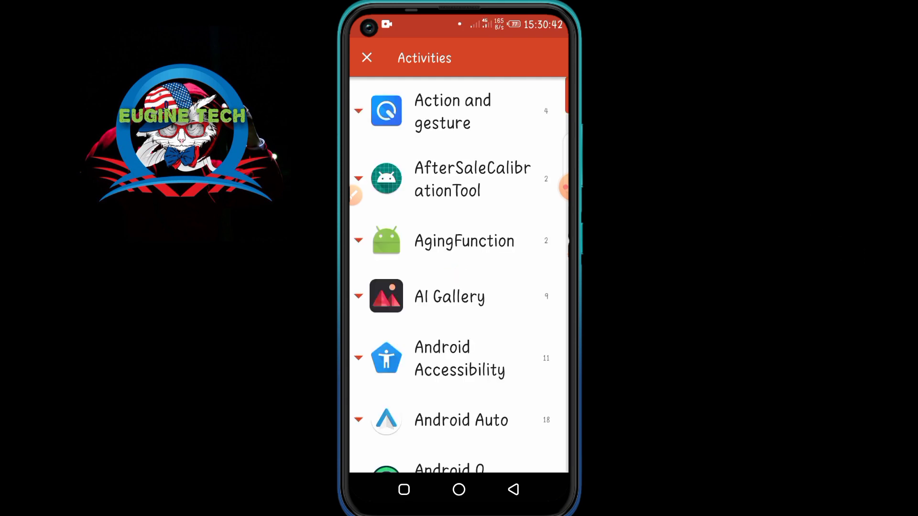
Expand System UI in the Activities list and create a System UI demo mode shortcut.
scroll(424, 149, "down", 10)
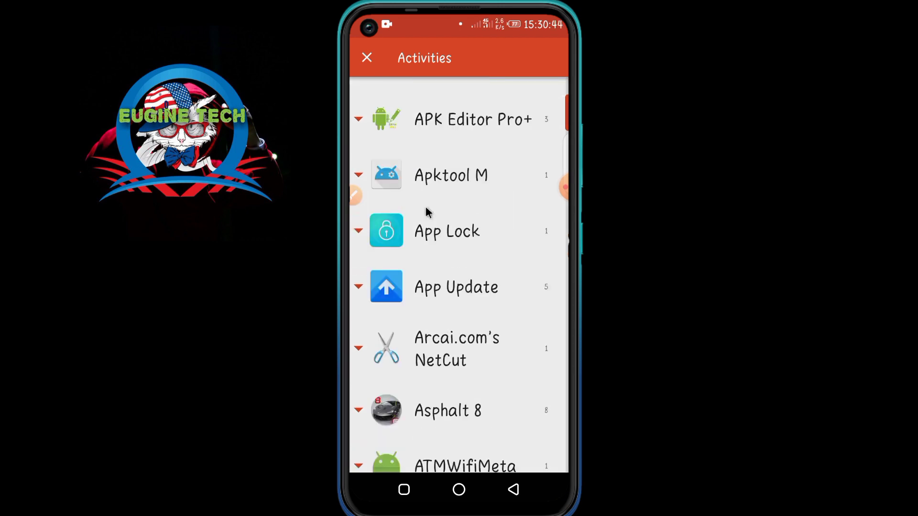
scroll(427, 212, "down", 15)
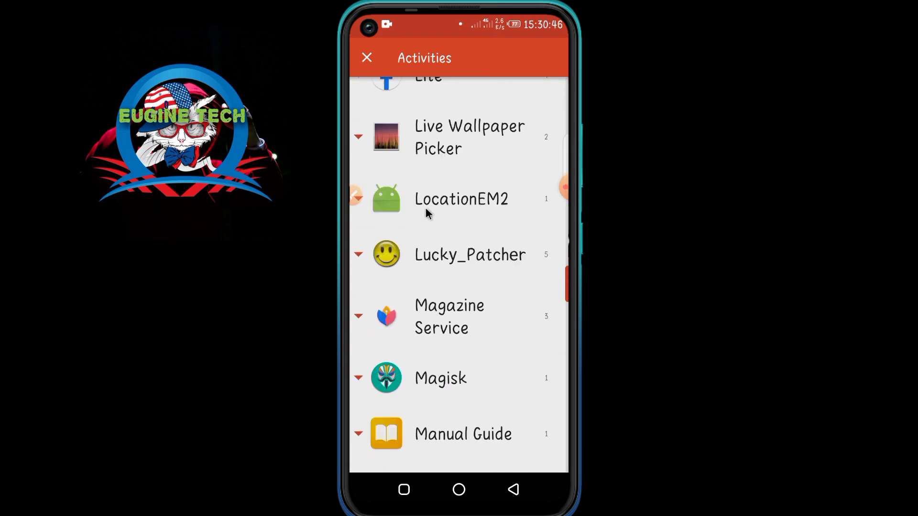
scroll(427, 211, "down", 15)
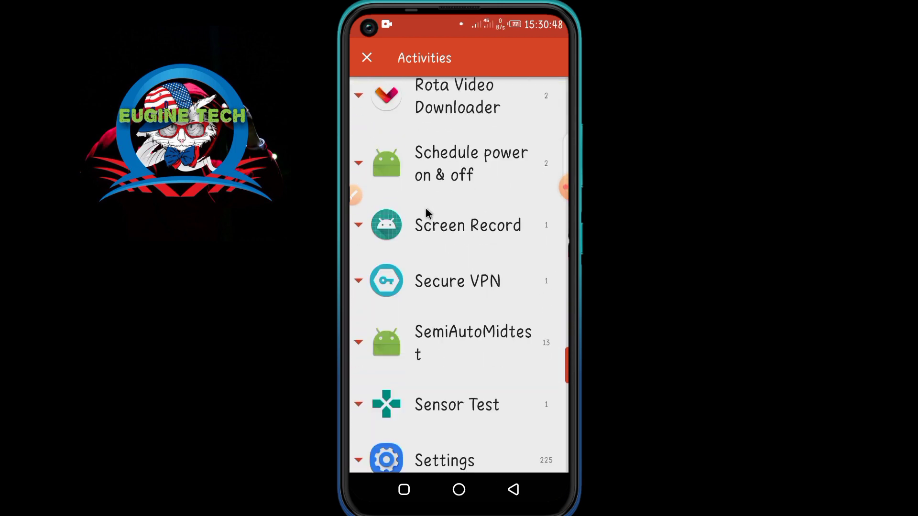
scroll(426, 211, "down", 5)
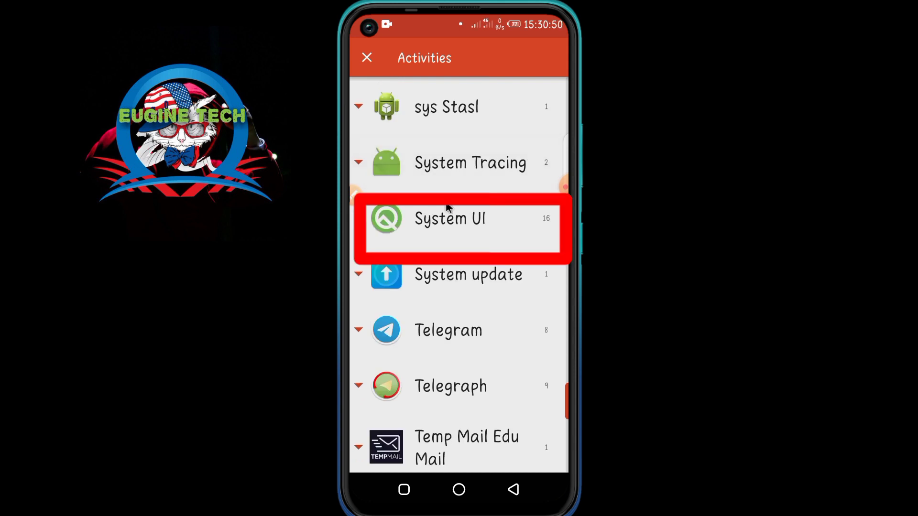
left_click(465, 221)
scroll(465, 222, "down", 1)
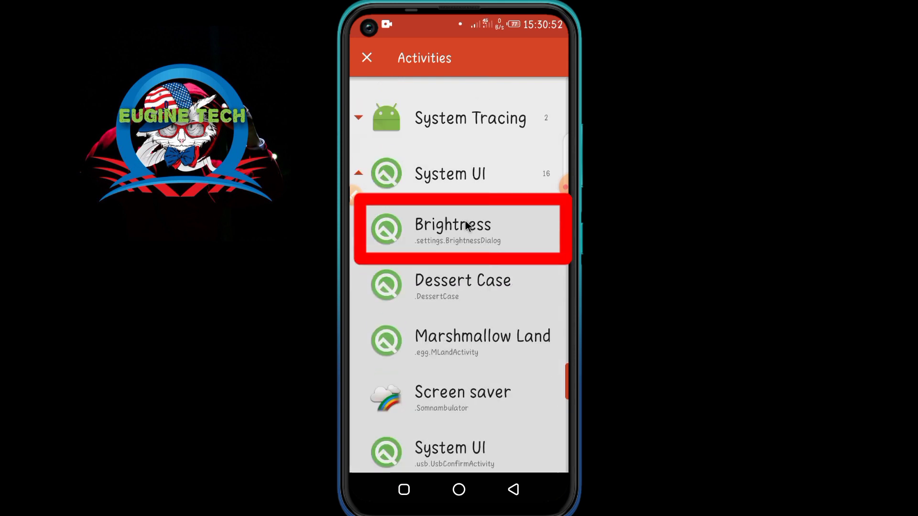
scroll(440, 328, "down", 5)
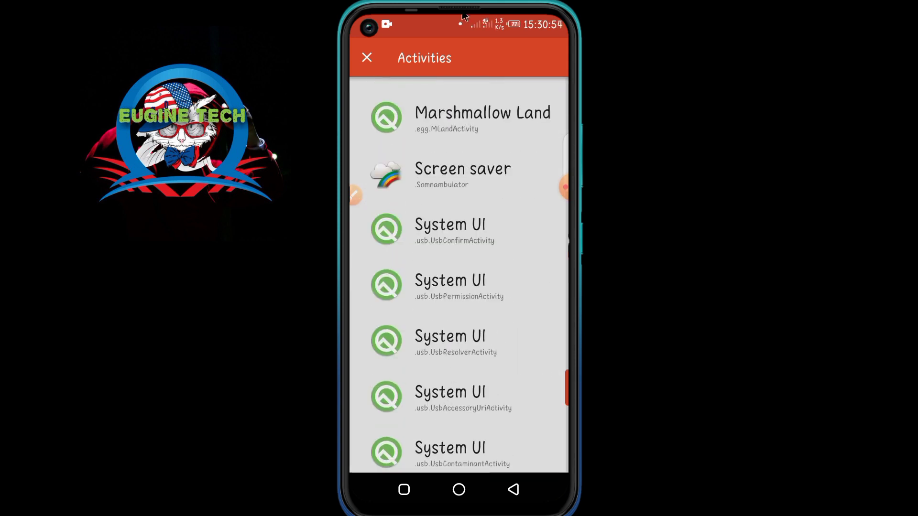
scroll(461, 144, "down", 10)
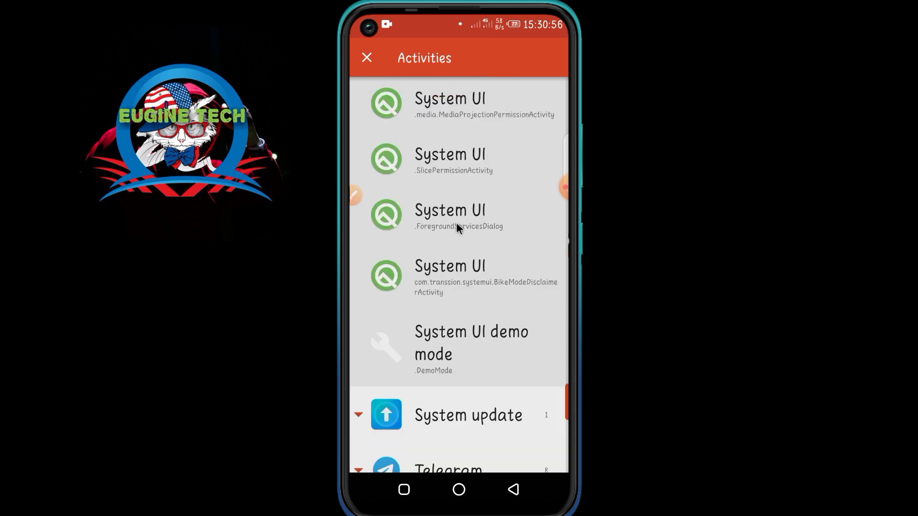
scroll(456, 235, "up", 5)
scroll(457, 236, "down", 2)
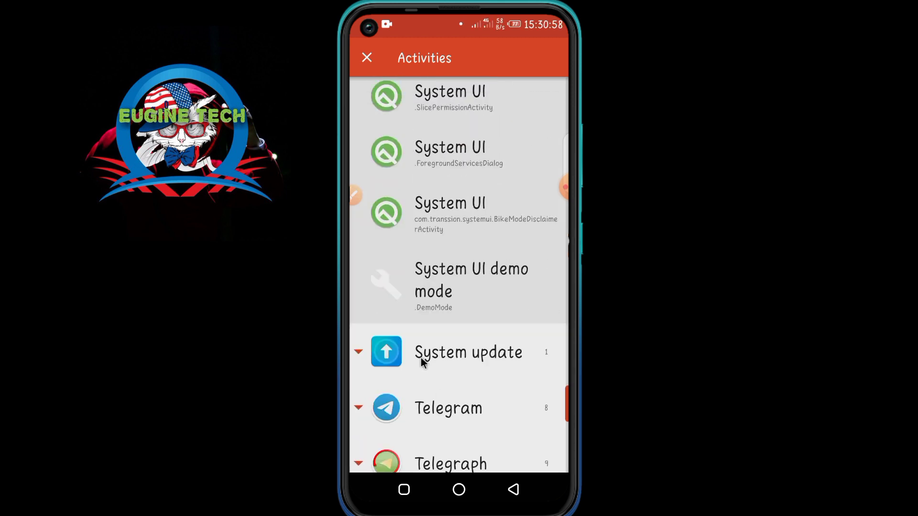
left_click(440, 289)
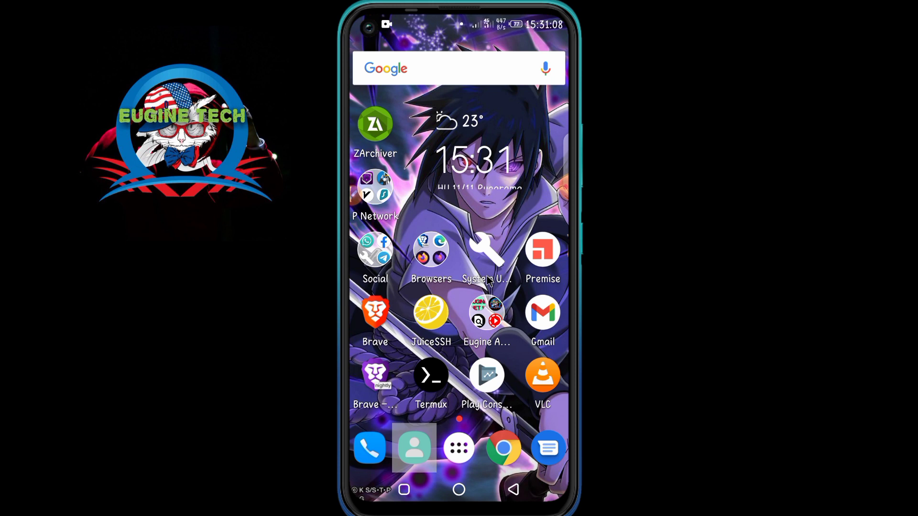
Launch System UI Tuner from the new shortcut and scroll its Status bar settings to Time.
left_click(486, 250)
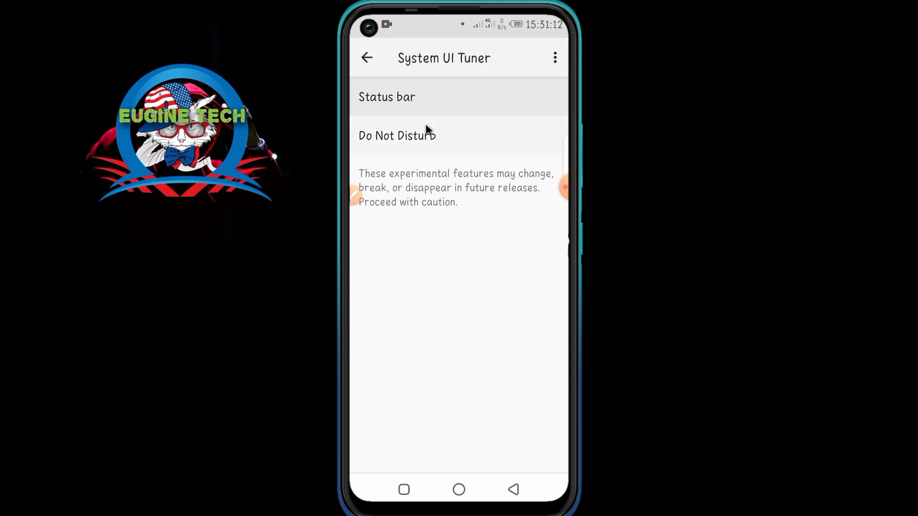
left_click(397, 99)
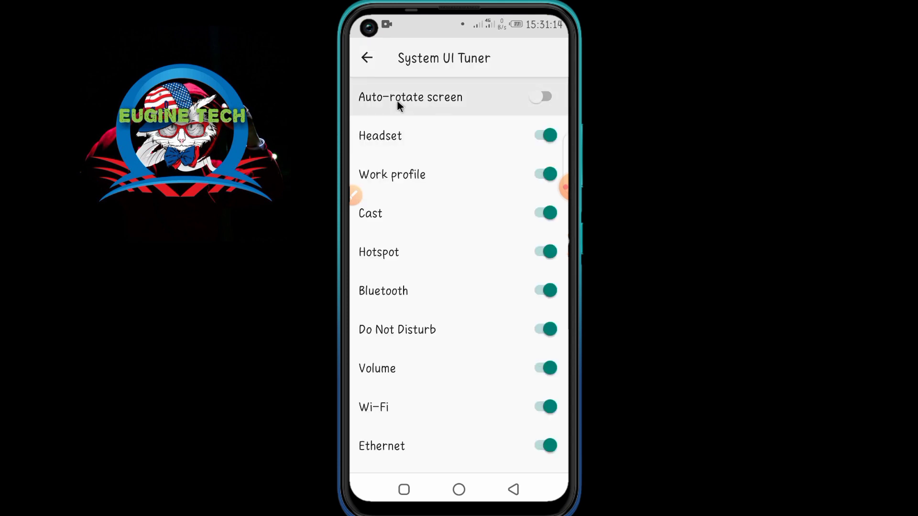
scroll(501, 308, "down", 5)
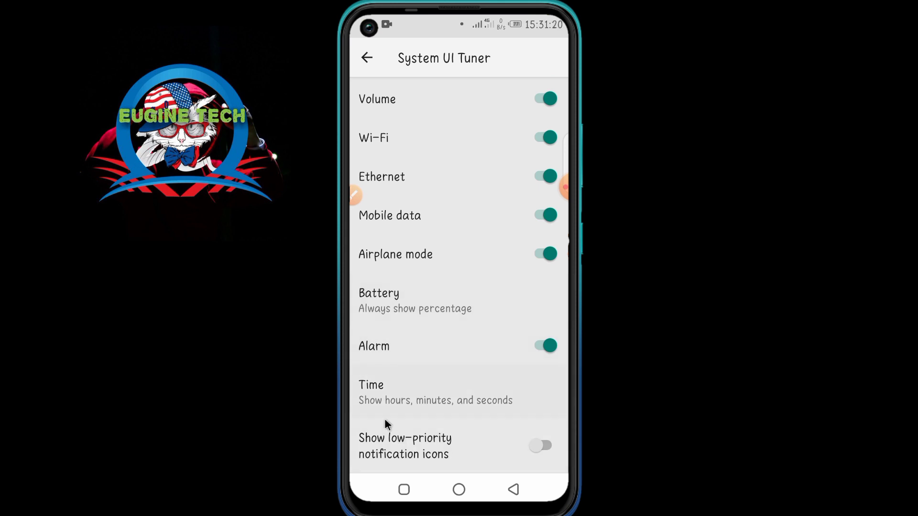
Set Time to 'Show hours, minutes, and seconds' so the clock reads 15:31:58.
left_click(452, 391)
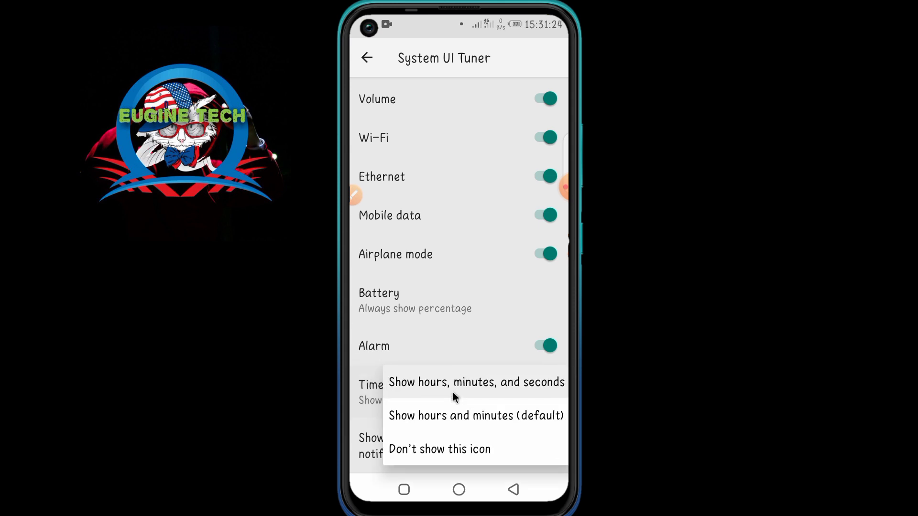
left_click(490, 414)
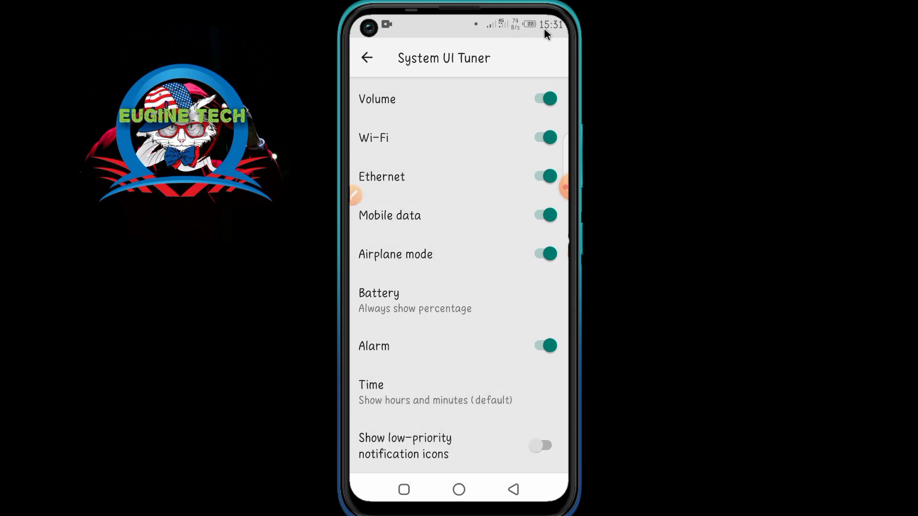
left_click(412, 403)
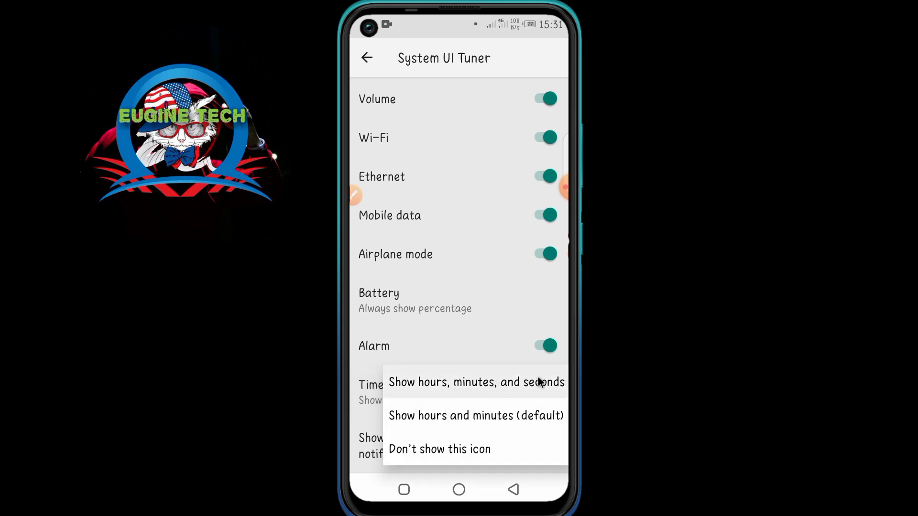
left_click(502, 382)
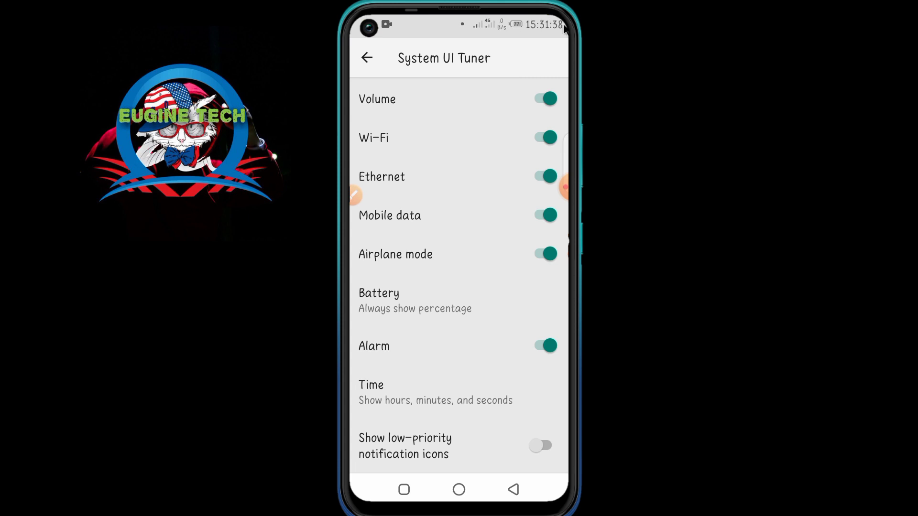
left_click(493, 302)
scroll(462, 383, "up", 1)
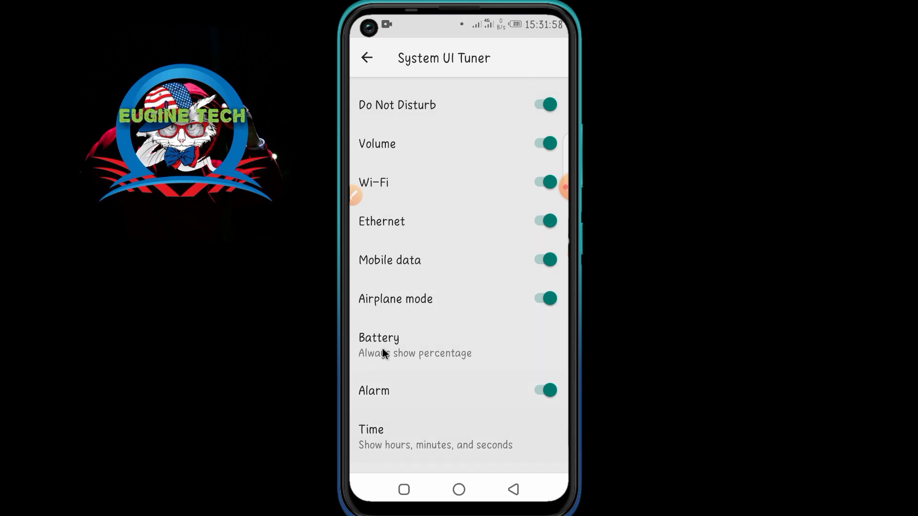
left_click(551, 257)
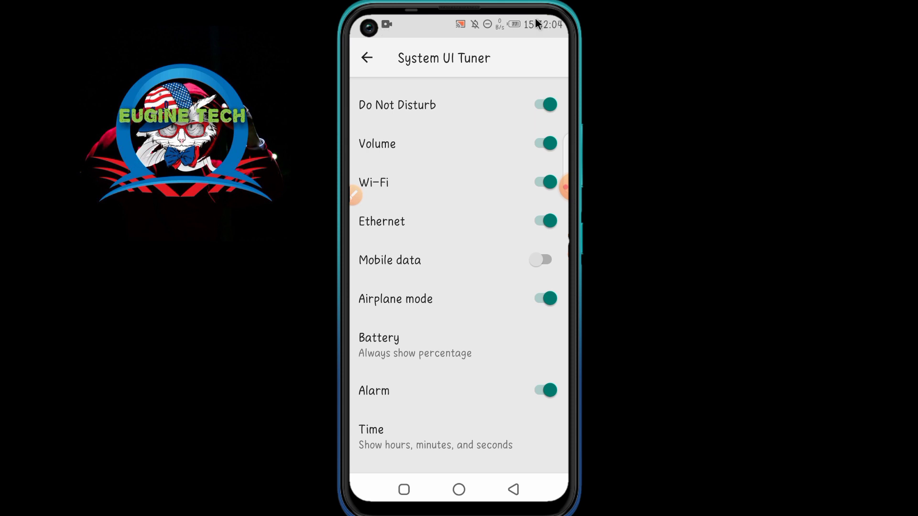
left_click(535, 256)
scroll(498, 232, "up", 5)
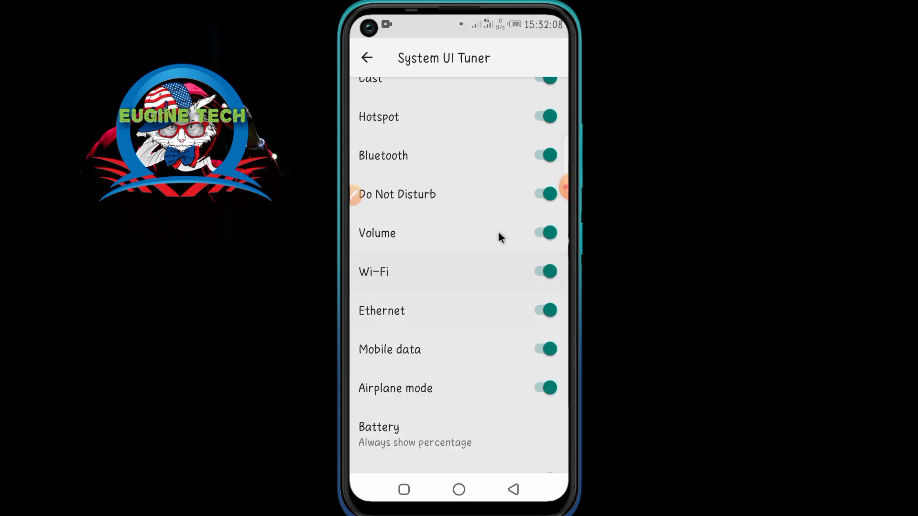